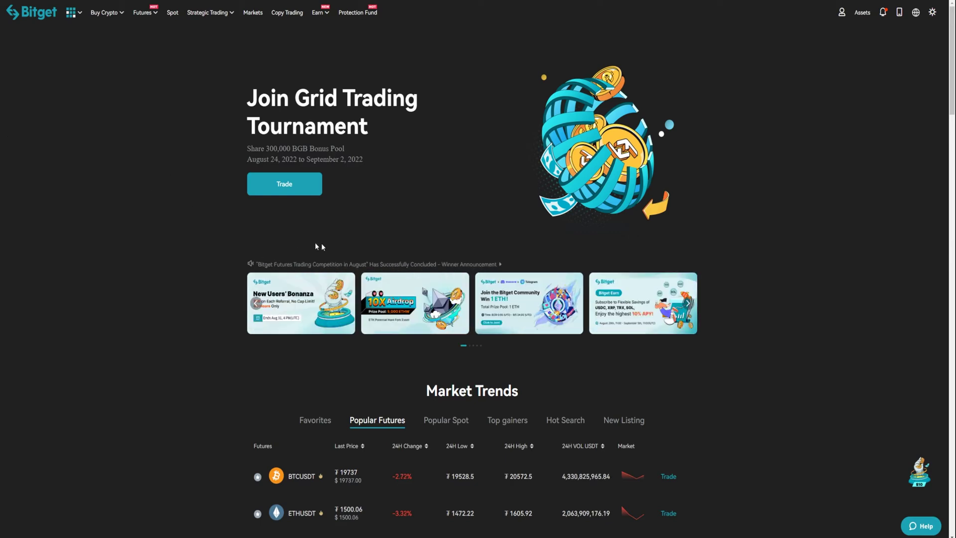
Open Bitget's Withdraw page with USDT selected, showing the 495.81588403 available balance
{"action": "mouse_move", "coordinate": [858, 16]}
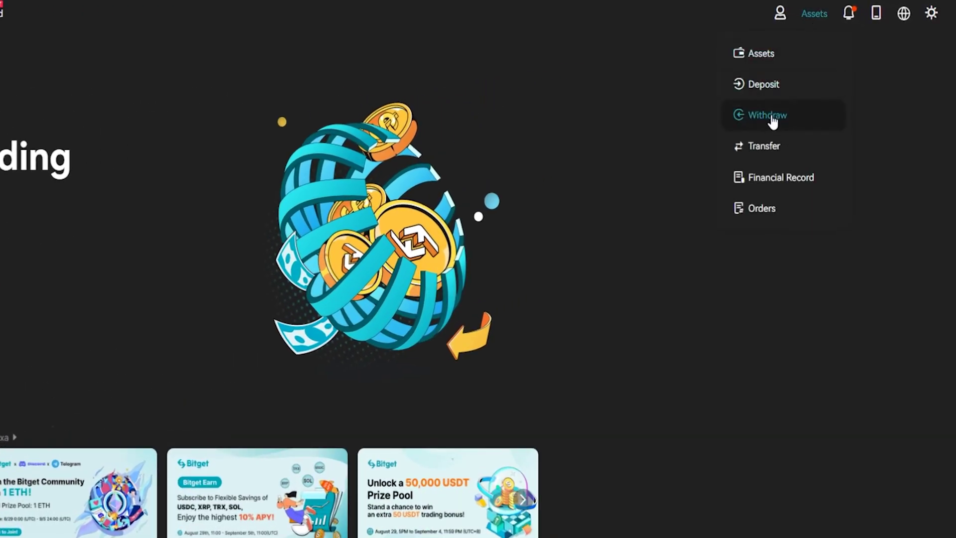
{"action": "left_click", "coordinate": [776, 118]}
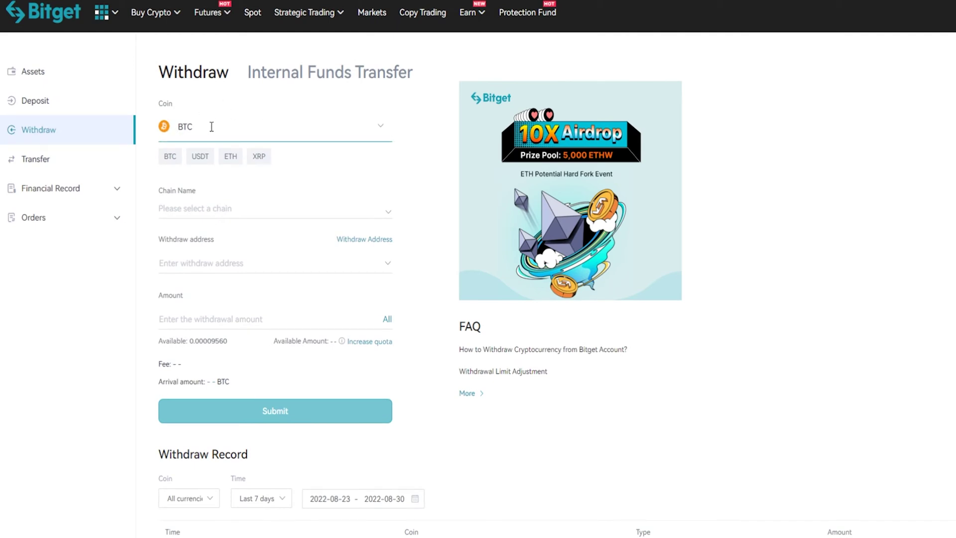
{"action": "left_click", "coordinate": [211, 127]}
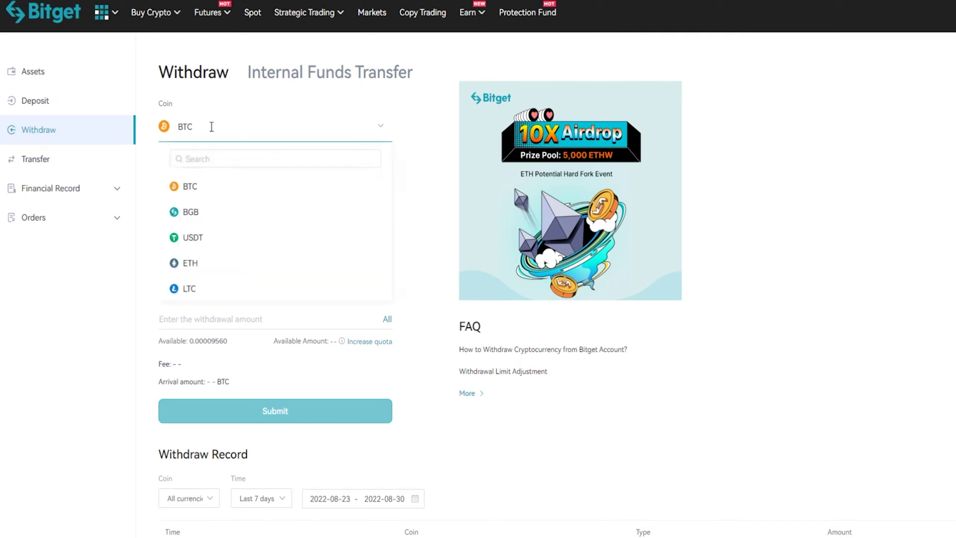
{"action": "left_click", "coordinate": [197, 245]}
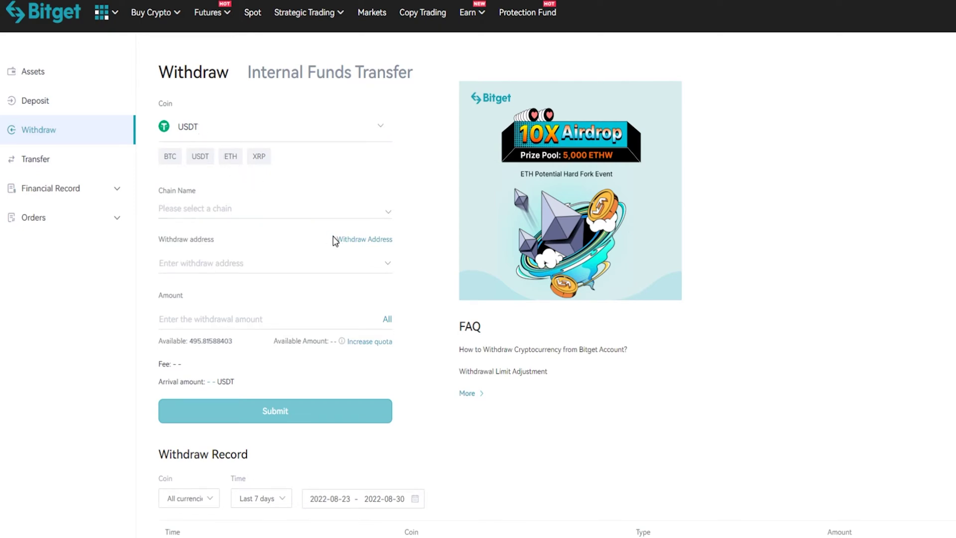
{"action": "left_click_drag", "start_coordinate": [333, 238], "coordinate": [395, 241]}
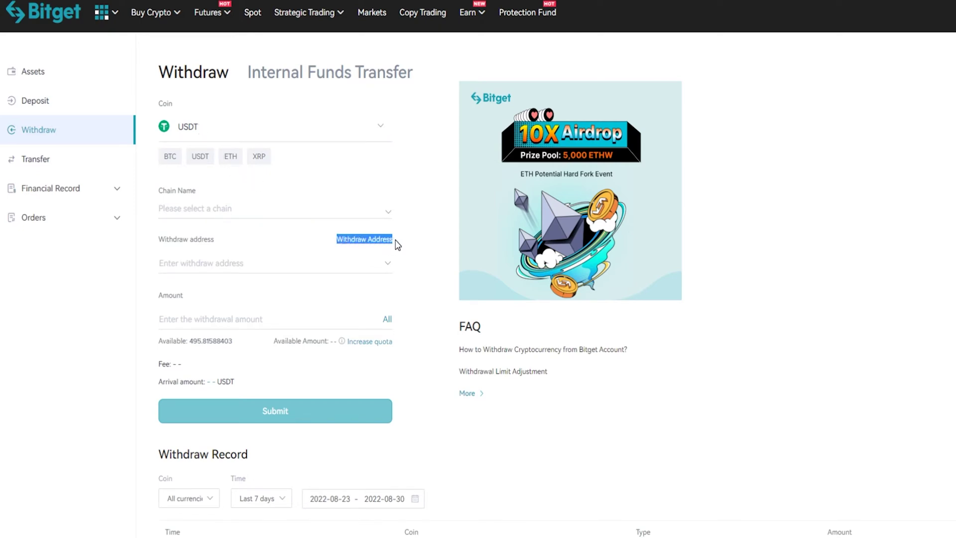
Begin adding a saved USDT withdrawal address and bring up its Chain Name options
{"action": "left_click", "coordinate": [391, 240]}
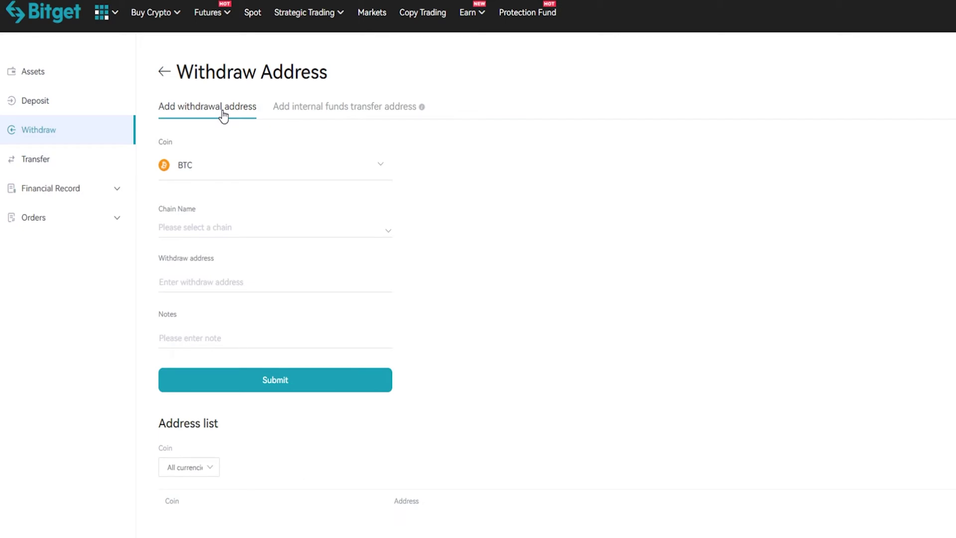
{"action": "left_click", "coordinate": [212, 165]}
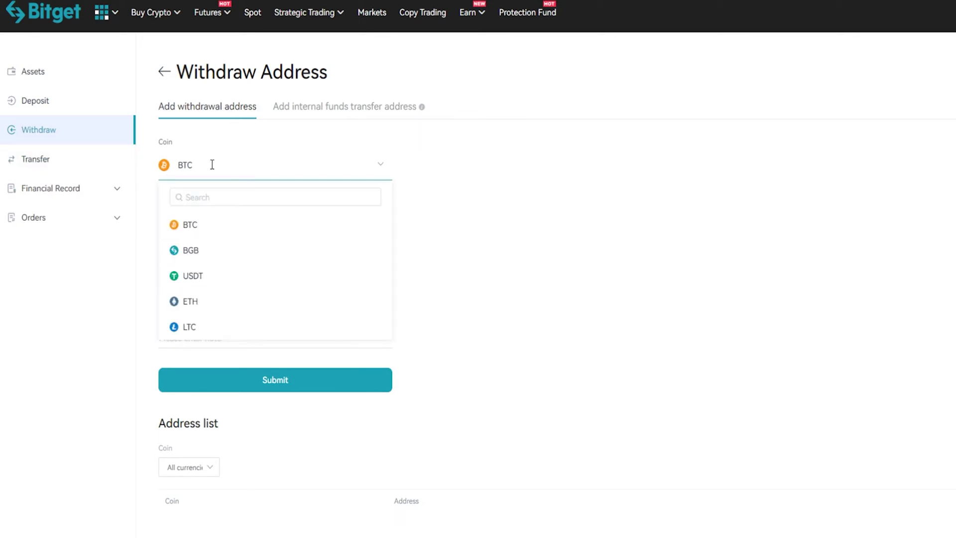
{"action": "left_click", "coordinate": [203, 277]}
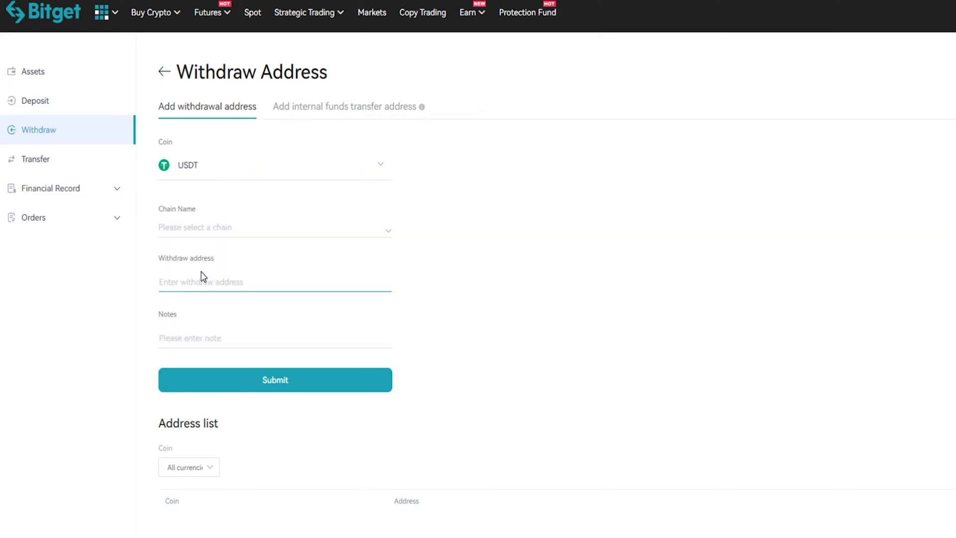
{"action": "left_click", "coordinate": [217, 227]}
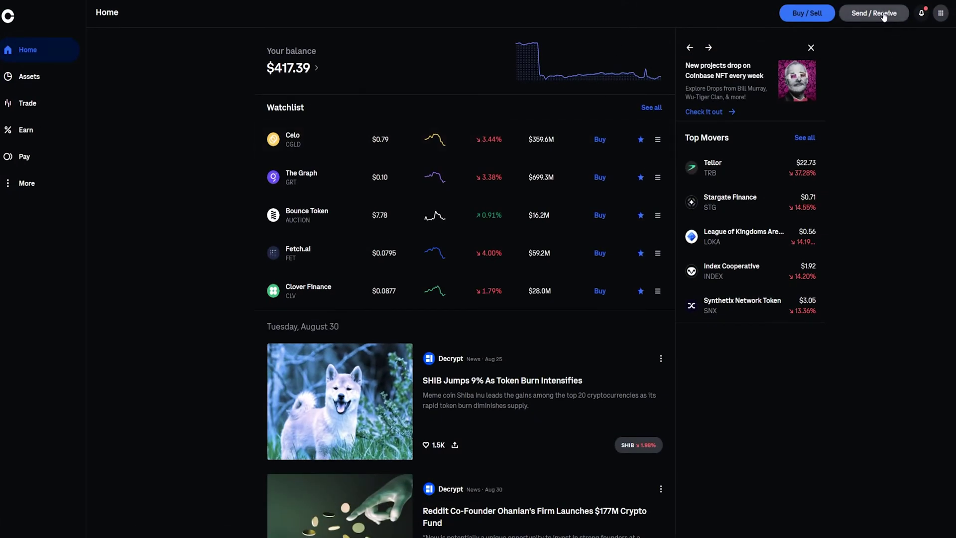
Copy the Tether USDT (ERC-20) receiving address from Coinbase's Receive tab
{"action": "left_click", "coordinate": [885, 14]}
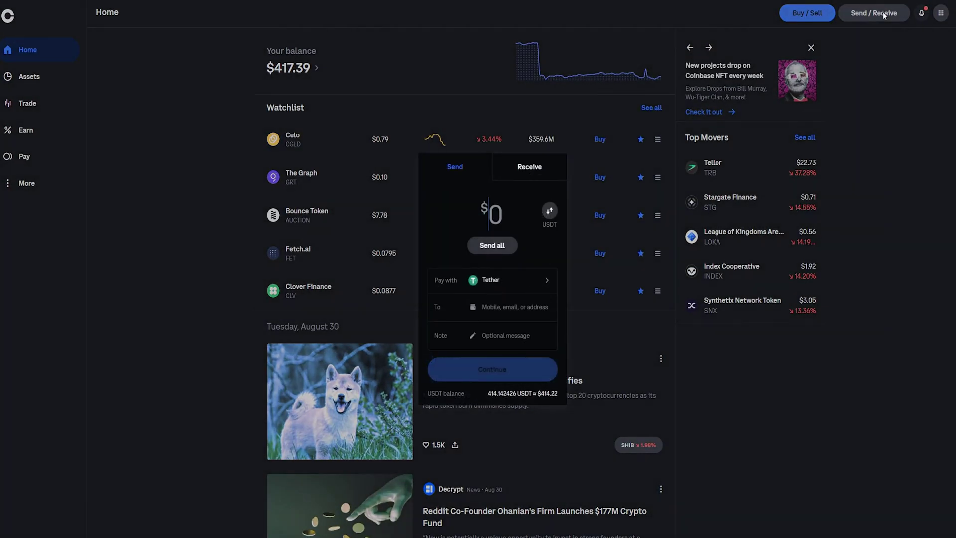
{"action": "left_click", "coordinate": [525, 167]}
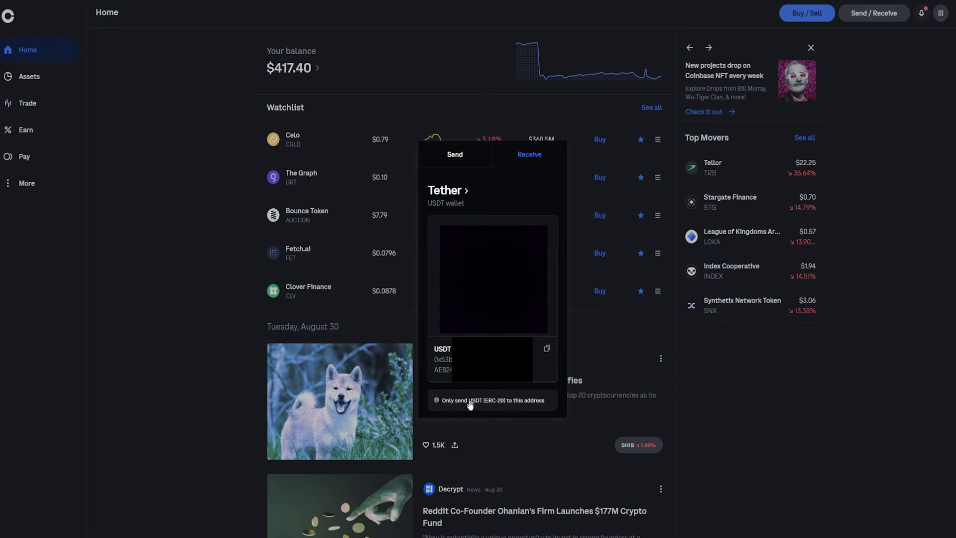
{"action": "left_click", "coordinate": [548, 350]}
Set the new address's chain to ETH(ERC20) and paste in the copied Coinbase address
{"action": "key", "text": "alt+Tab"}
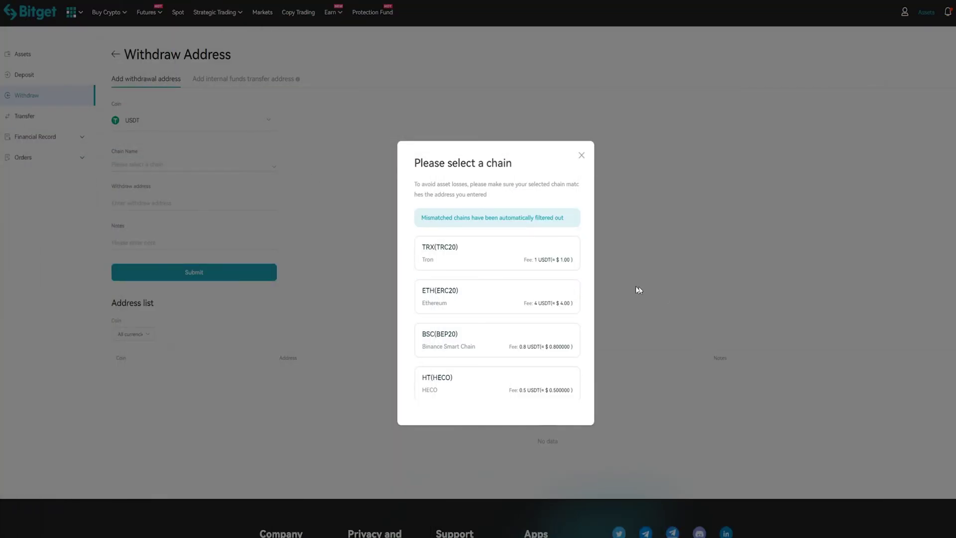
{"action": "left_click", "coordinate": [473, 302]}
{"action": "left_click", "coordinate": [120, 205]}
{"action": "right_click", "coordinate": [125, 212]}
{"action": "left_click", "coordinate": [198, 286]}
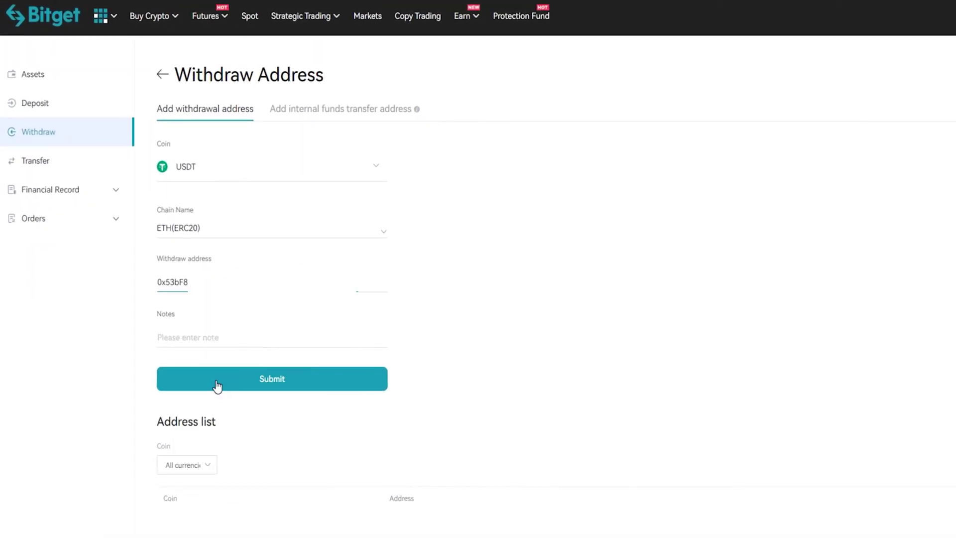
{"action": "left_click", "coordinate": [217, 386]}
Add the note 'Coinbase' and submit the new withdrawal address
{"action": "left_click", "coordinate": [203, 335]}
{"action": "type", "text": "Coinbase"}
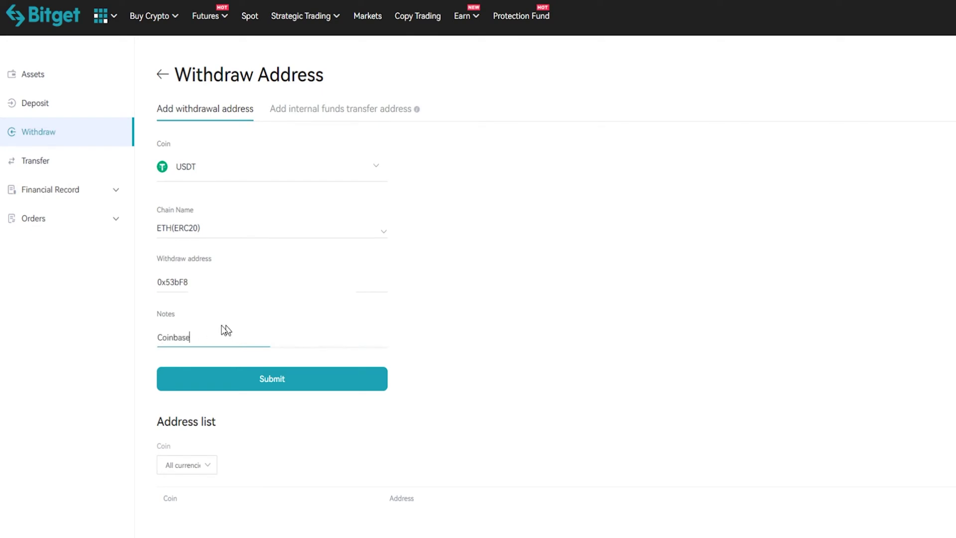
{"action": "left_click", "coordinate": [255, 384]}
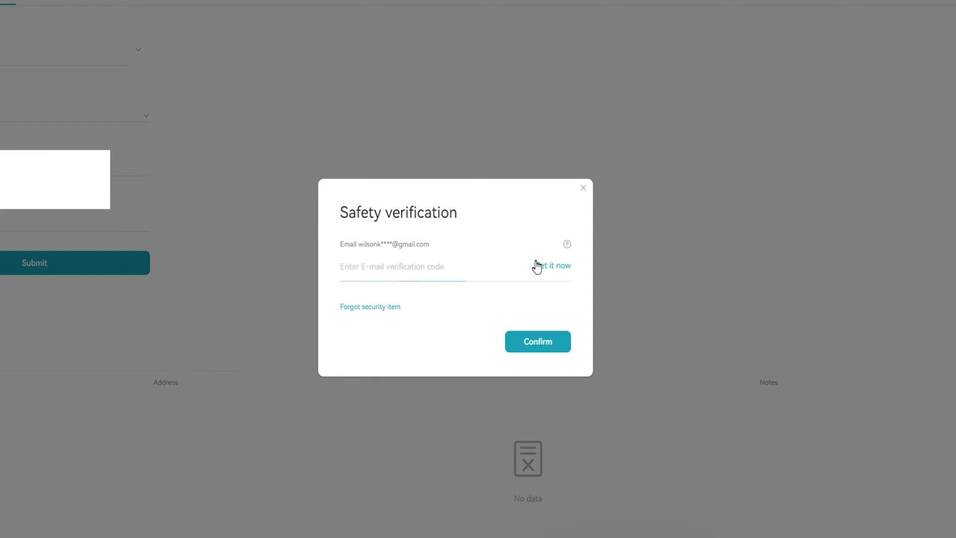
Request the e-mail verification code and confirm it to save the Coinbase USDT address
{"action": "left_click", "coordinate": [559, 268]}
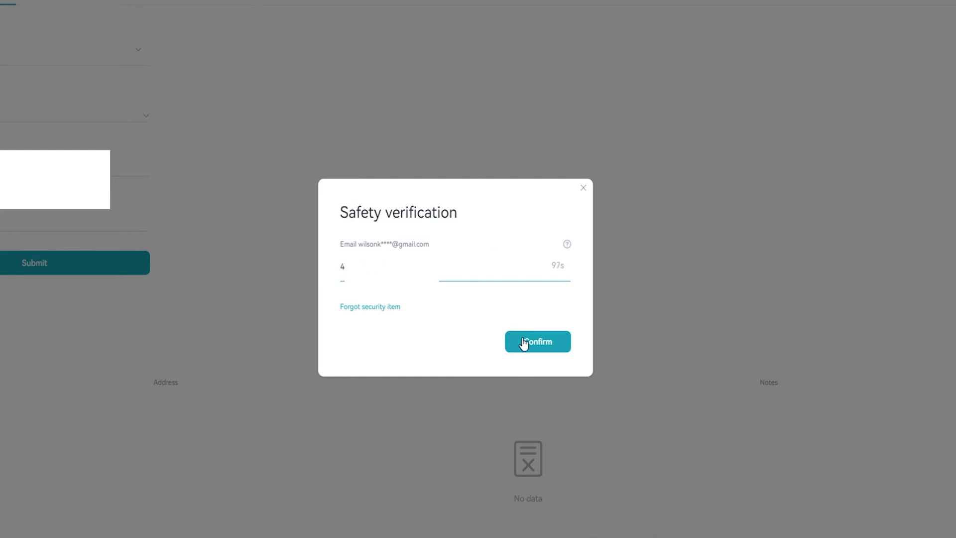
{"action": "left_click", "coordinate": [523, 343]}
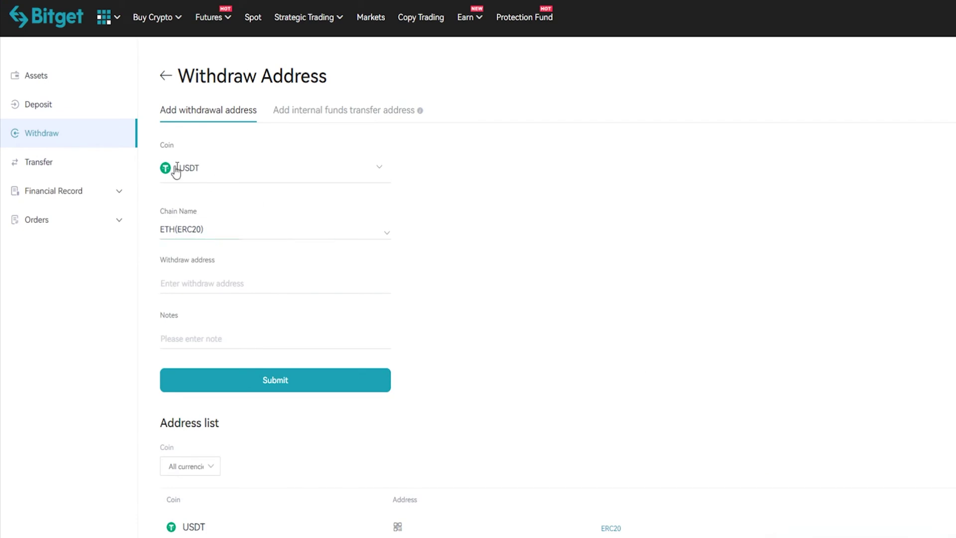
Back on the withdrawal form, choose USDT and the saved Coinbase address
{"action": "left_click", "coordinate": [40, 139]}
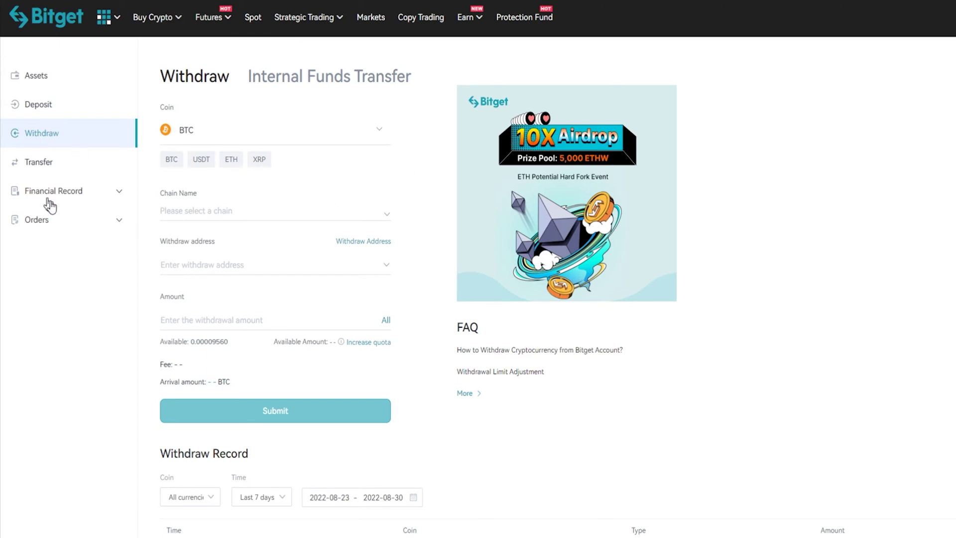
{"action": "left_click", "coordinate": [207, 130]}
{"action": "left_click", "coordinate": [205, 239]}
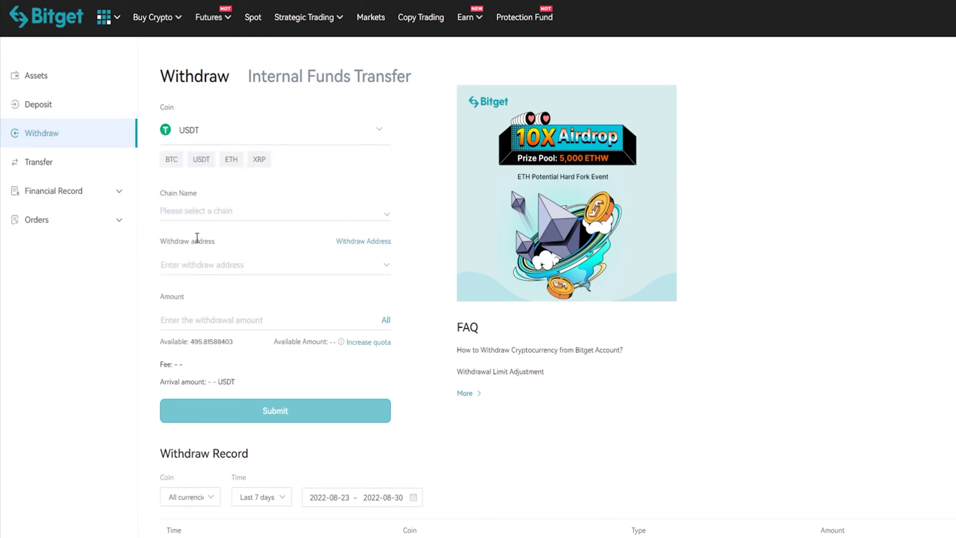
{"action": "left_click_drag", "start_coordinate": [214, 241], "coordinate": [154, 242]}
{"action": "left_click", "coordinate": [201, 243]}
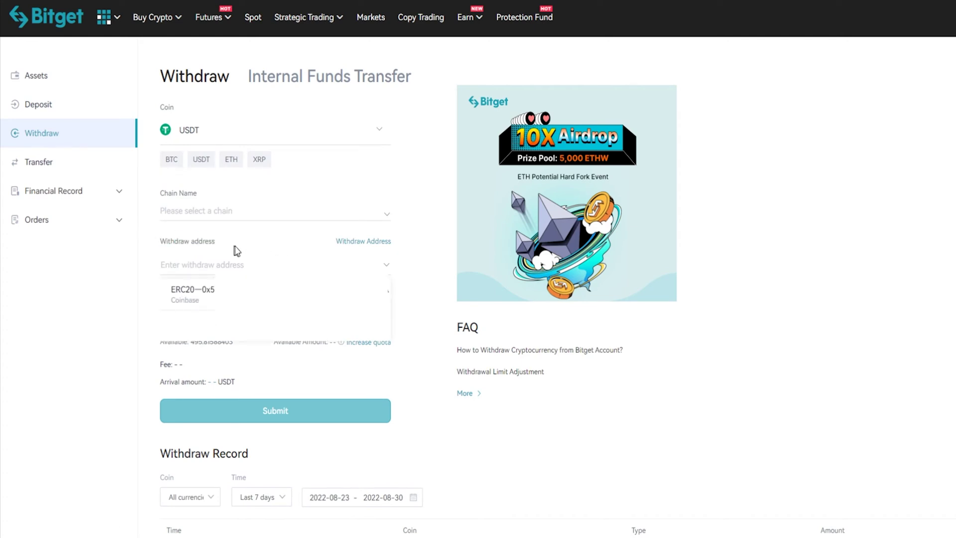
{"action": "left_click", "coordinate": [190, 294]}
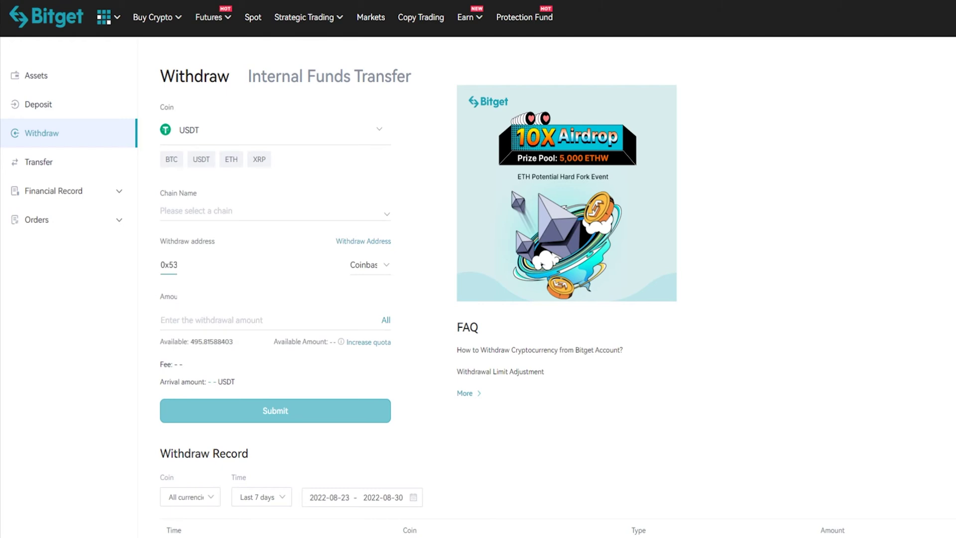
Choose the ETH(ERC20) network and fill the amount with the full 495.81588403 balance
{"action": "left_click_drag", "start_coordinate": [162, 196], "coordinate": [209, 196]}
{"action": "left_click", "coordinate": [150, 200]}
{"action": "left_click", "coordinate": [199, 210]}
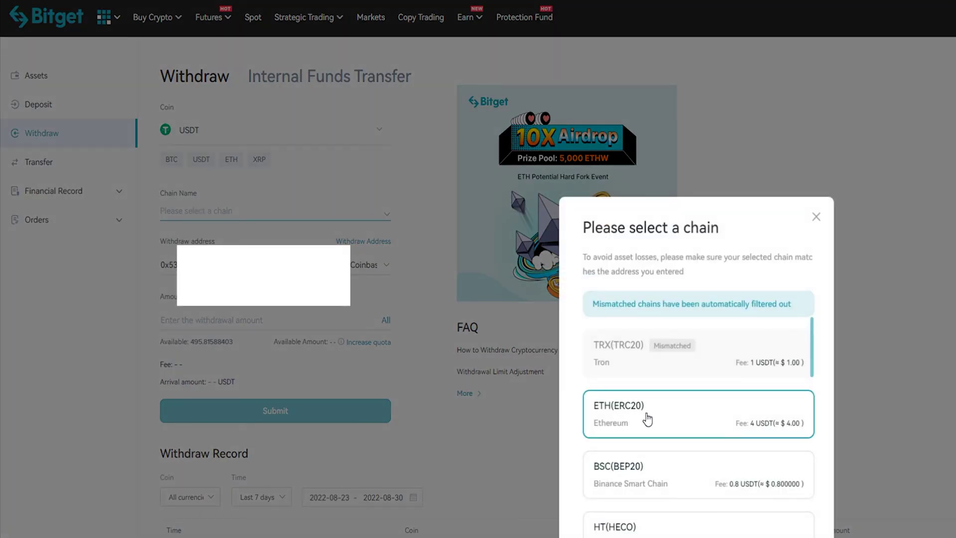
{"action": "left_click", "coordinate": [647, 420]}
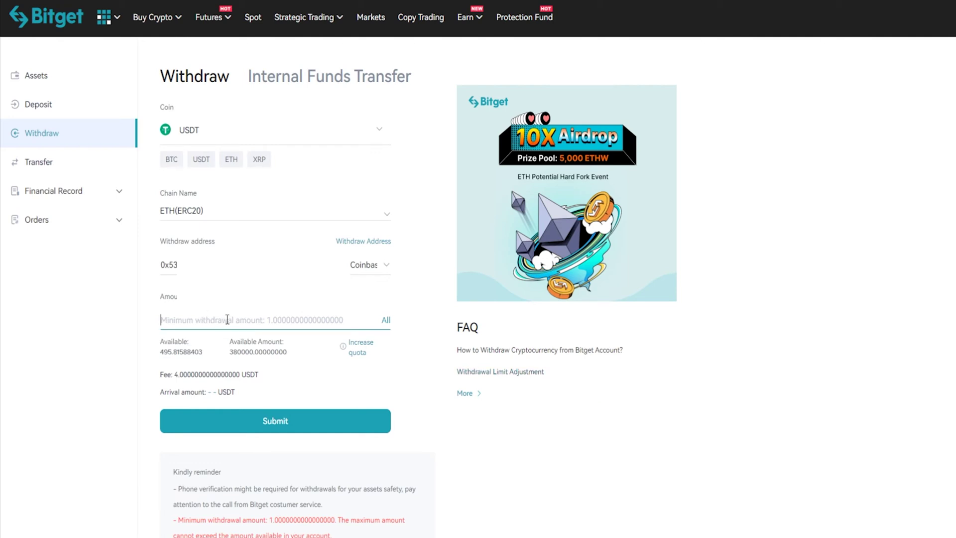
{"action": "left_click", "coordinate": [273, 316]}
{"action": "left_click_drag", "start_coordinate": [162, 352], "coordinate": [204, 353]}
{"action": "left_click", "coordinate": [160, 354]}
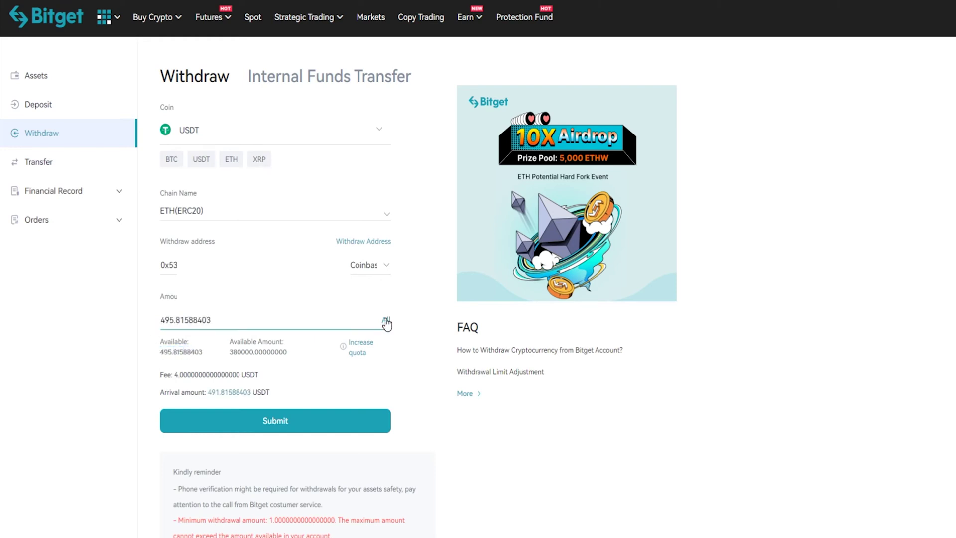
Submit the withdrawal and accept the Tips prompt to set a funding password
{"action": "left_click", "coordinate": [279, 420]}
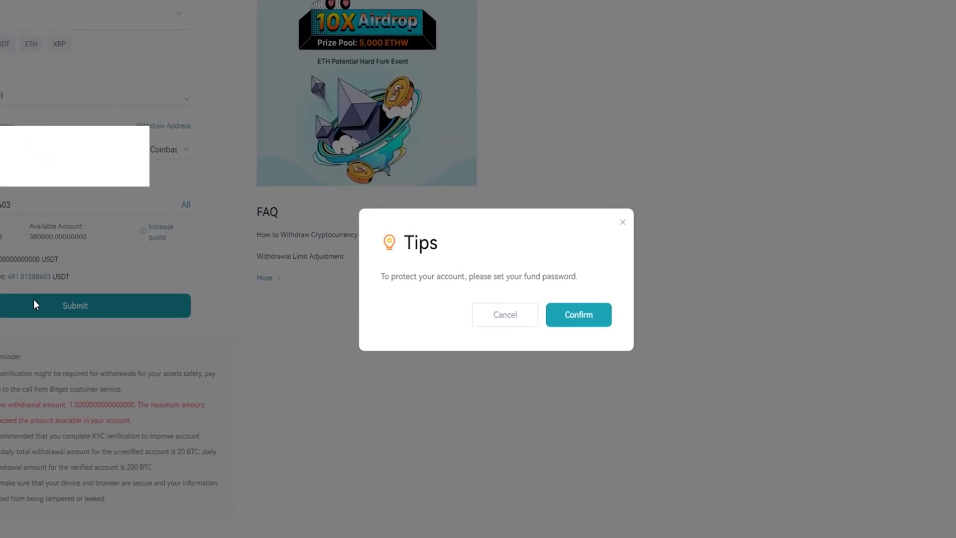
{"action": "left_click_drag", "start_coordinate": [380, 277], "coordinate": [596, 280]}
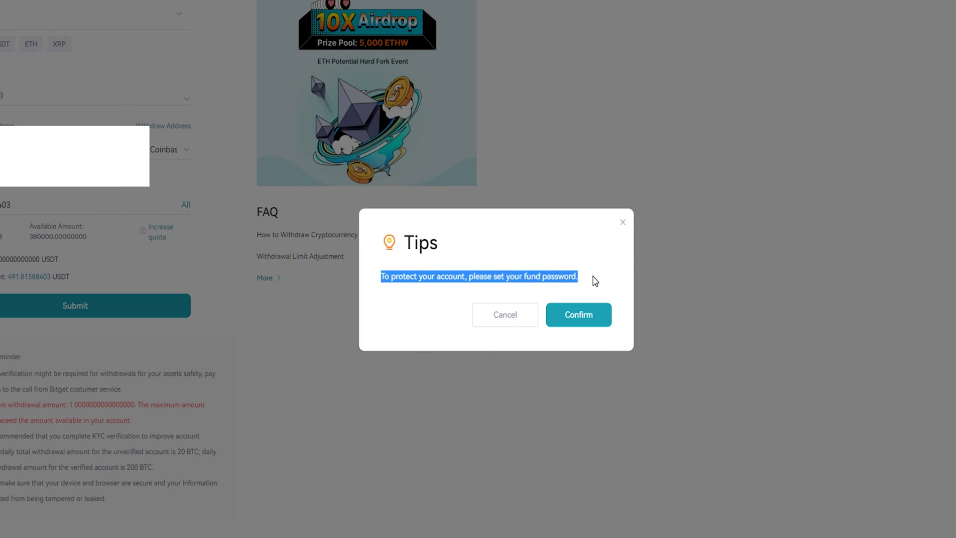
{"action": "left_click", "coordinate": [597, 320]}
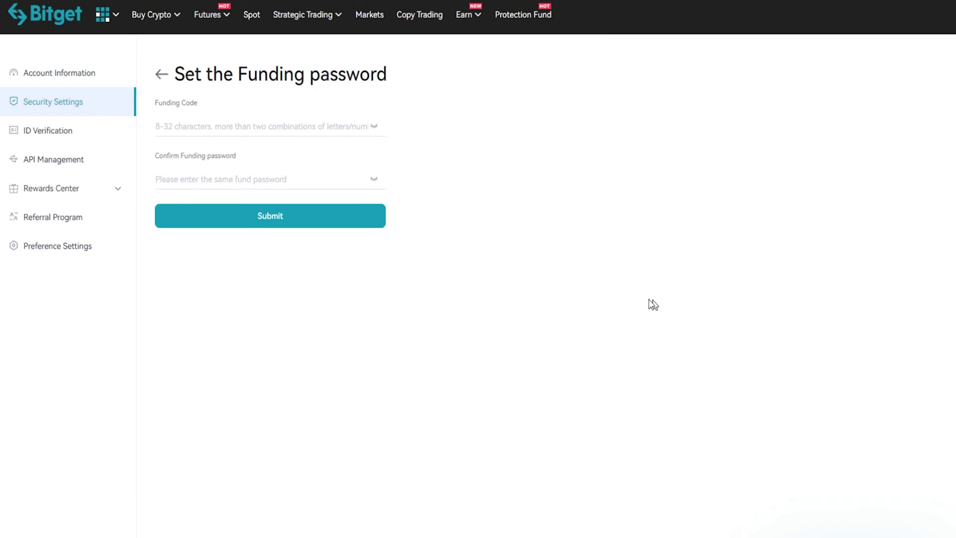
Enter the new funding password and its confirmation, then submit them
{"action": "left_click", "coordinate": [310, 132]}
{"action": "type", "text": "••••••••"}
{"action": "left_click", "coordinate": [269, 175]}
{"action": "type", "text": "••"}
{"action": "left_click", "coordinate": [272, 217]}
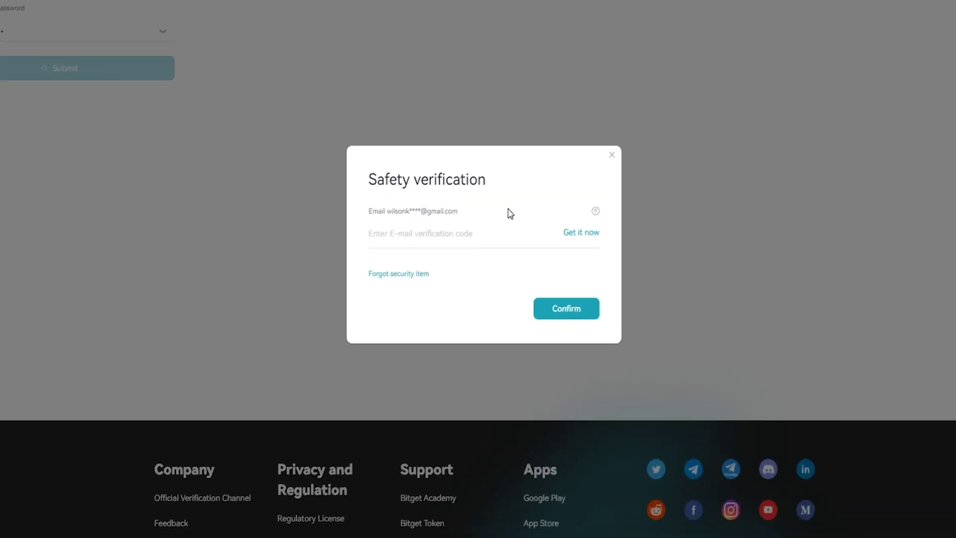
Request the e-mail code, enter it, and confirm to finish setting the funding password
{"action": "left_click", "coordinate": [443, 230]}
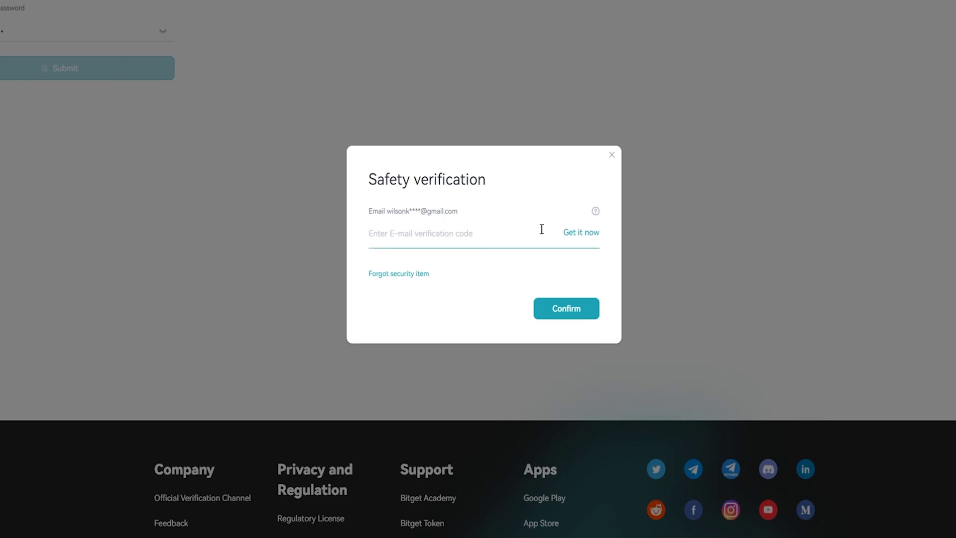
{"action": "left_click", "coordinate": [586, 239]}
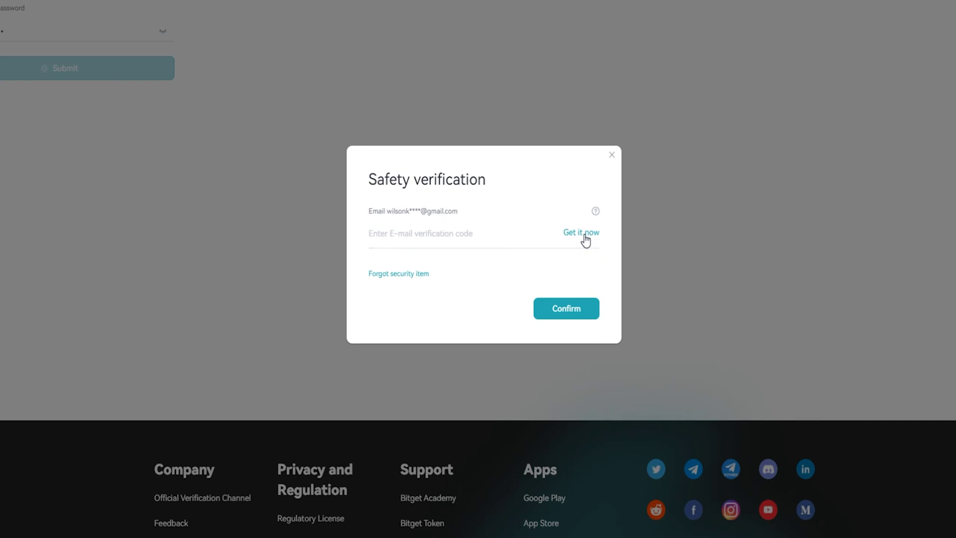
{"action": "left_click", "coordinate": [508, 234]}
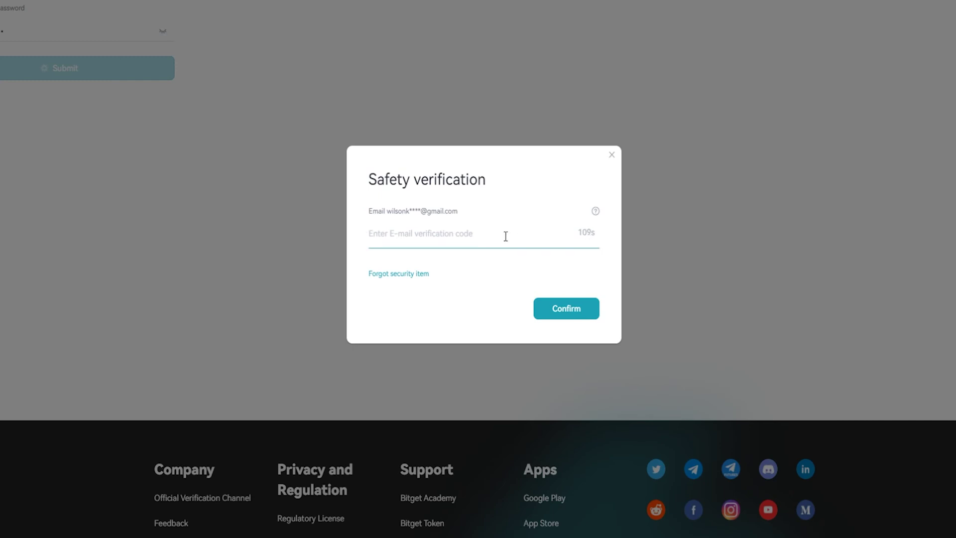
{"action": "type", "text": "02"}
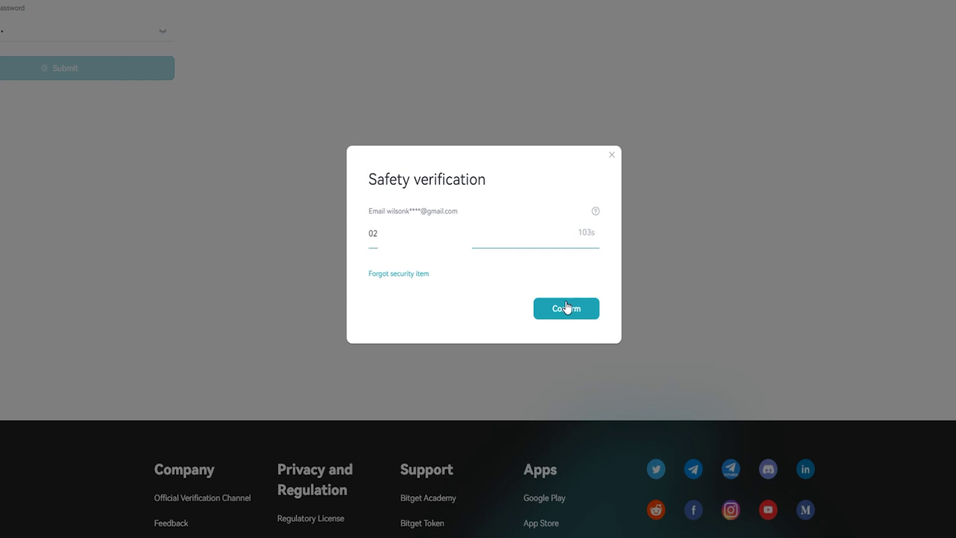
{"action": "left_click", "coordinate": [566, 309]}
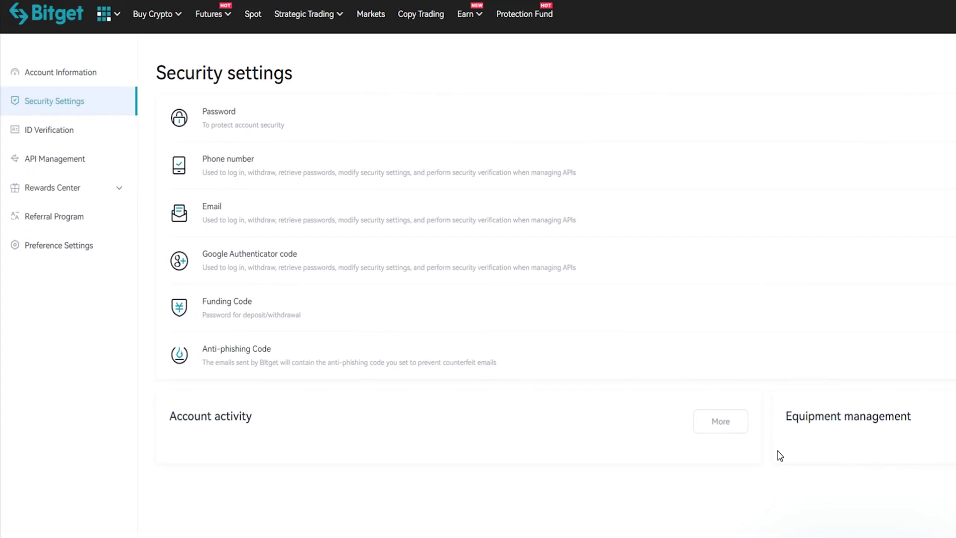
{"action": "left_click_drag", "start_coordinate": [205, 303], "coordinate": [306, 321]}
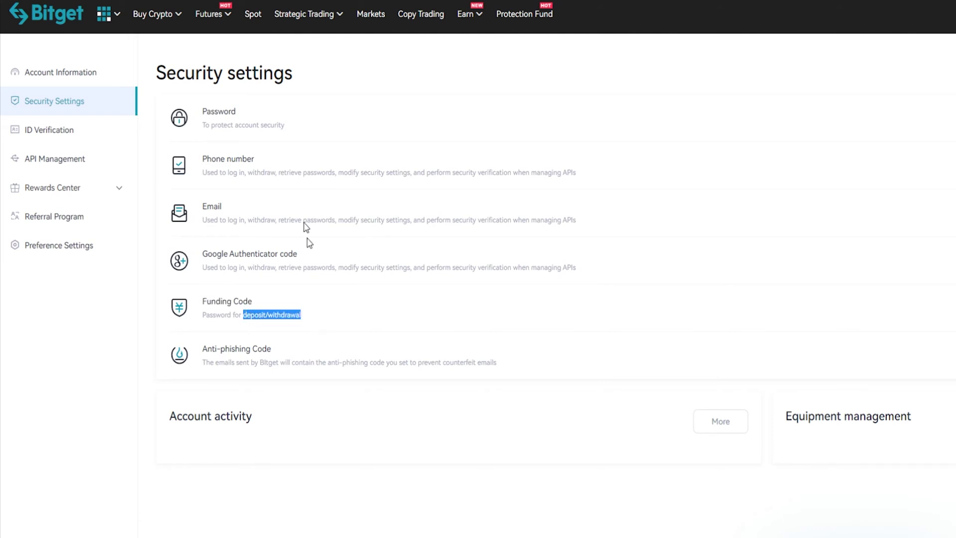
{"action": "left_click_drag", "start_coordinate": [158, 76], "coordinate": [292, 80]}
{"action": "left_click", "coordinate": [352, 76]}
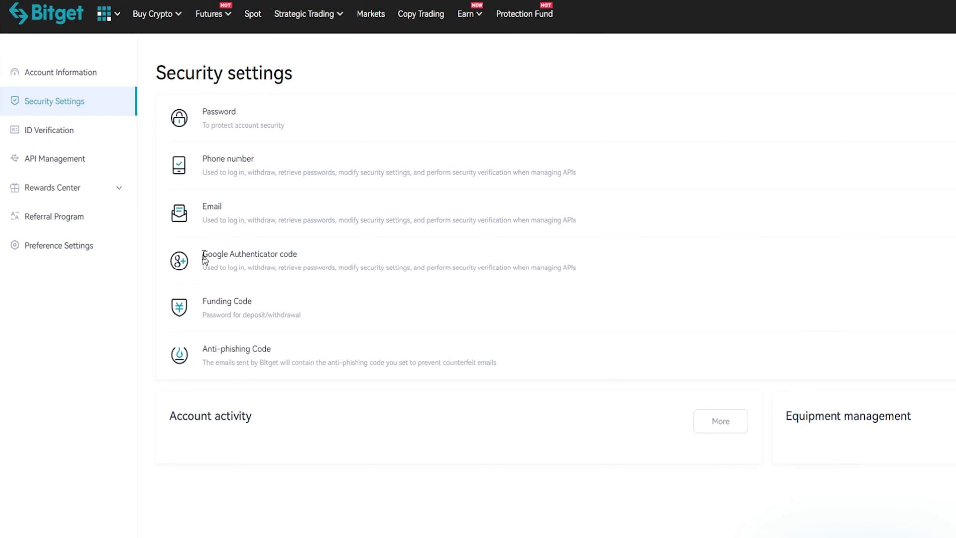
{"action": "left_click_drag", "start_coordinate": [202, 254], "coordinate": [307, 254]}
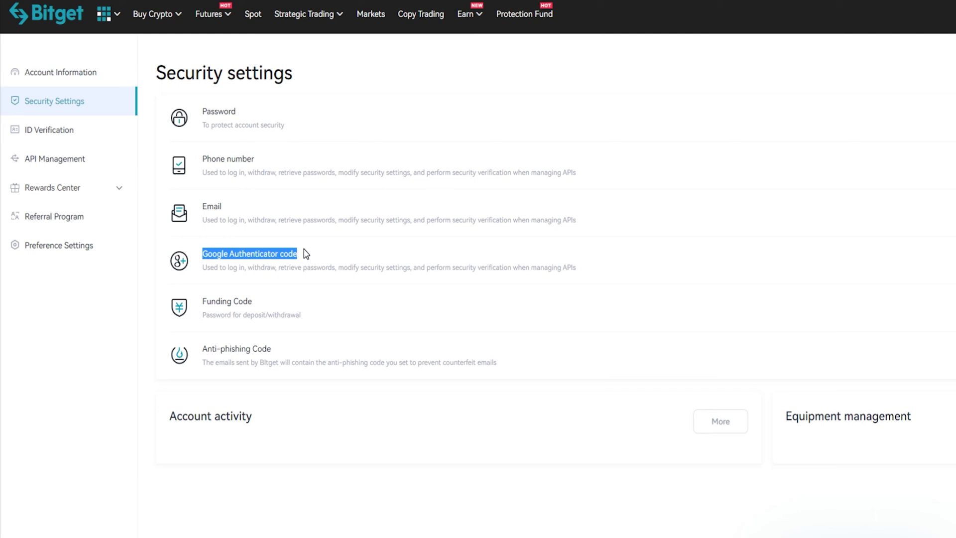
{"action": "left_click", "coordinate": [306, 254]}
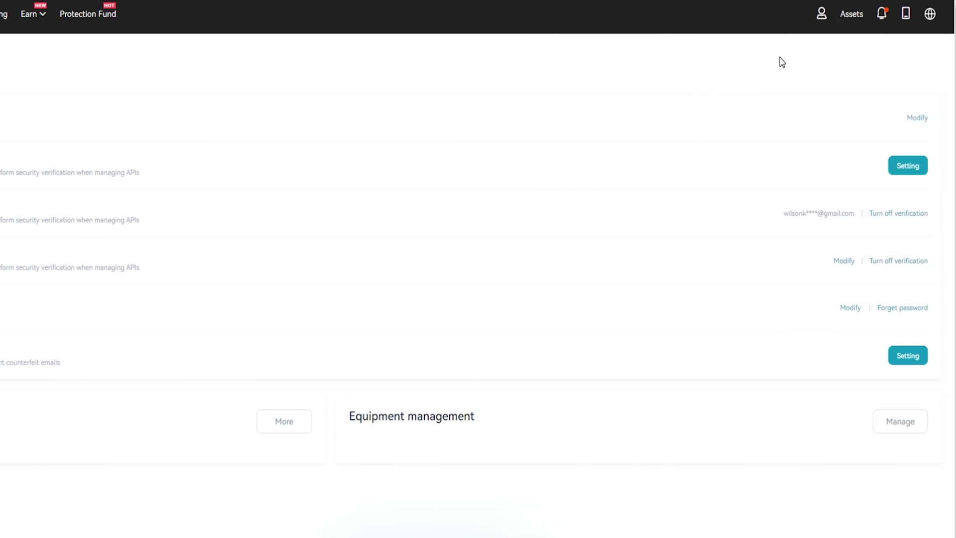
Open the Withdraw page and choose USDT on the ETH(ERC20) chain
{"action": "mouse_move", "coordinate": [817, 23]}
{"action": "mouse_move", "coordinate": [856, 22]}
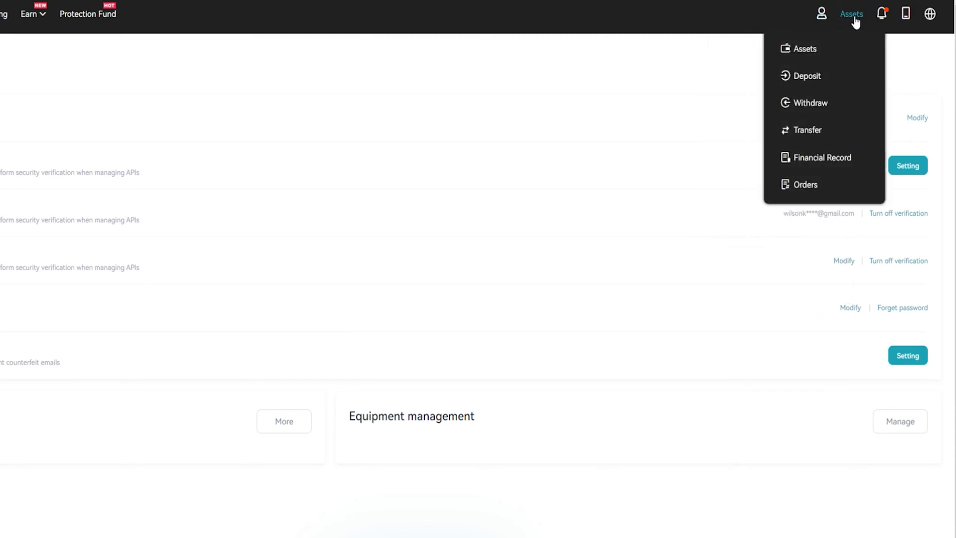
{"action": "left_click", "coordinate": [832, 105]}
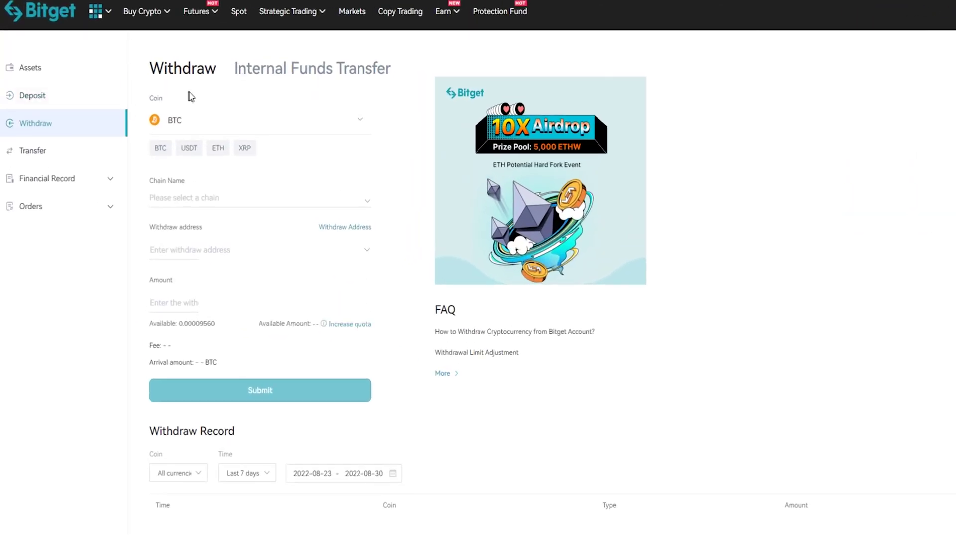
{"action": "left_click", "coordinate": [196, 121]}
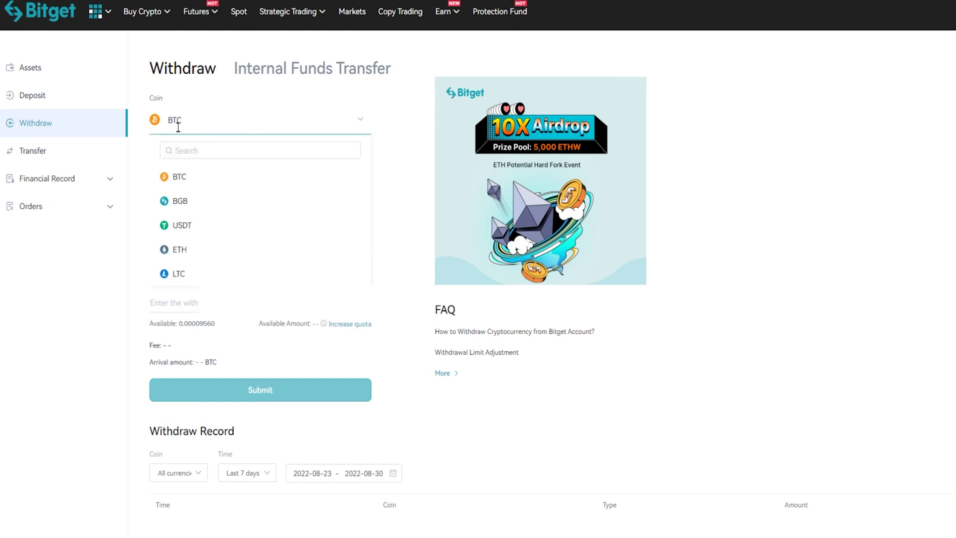
{"action": "left_click", "coordinate": [185, 227]}
{"action": "left_click", "coordinate": [228, 200]}
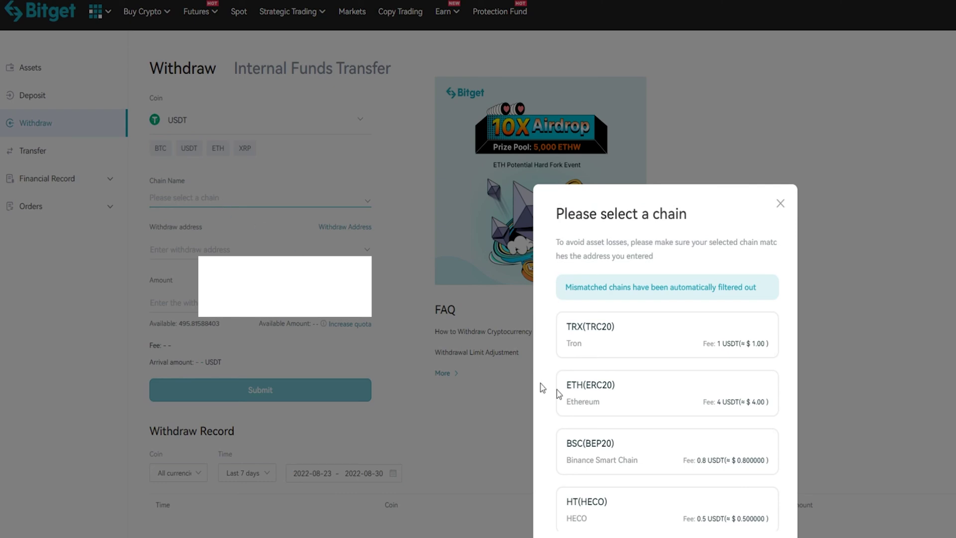
{"action": "left_click", "coordinate": [635, 402]}
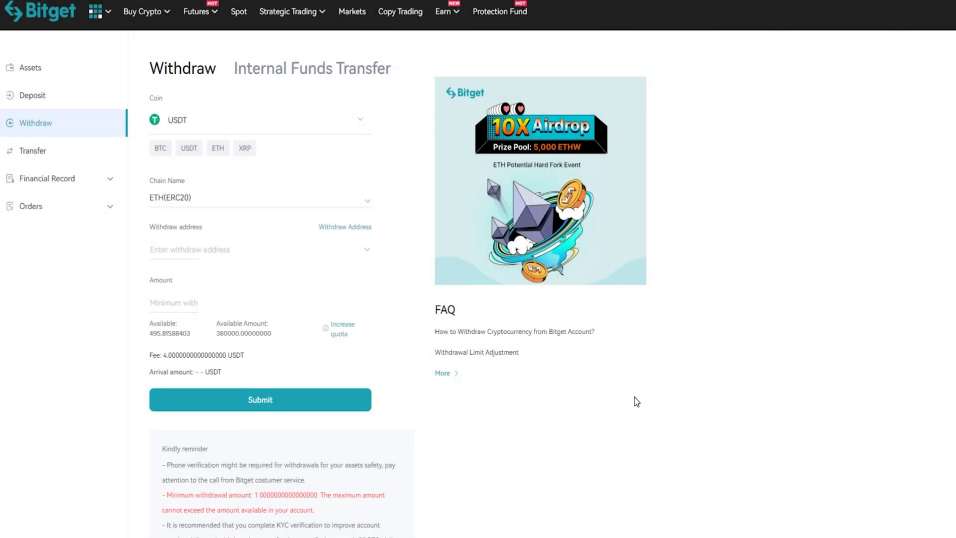
Pick the saved Coinbase ERC20 address, withdraw the full balance with All, and submit
{"action": "left_click", "coordinate": [334, 255]}
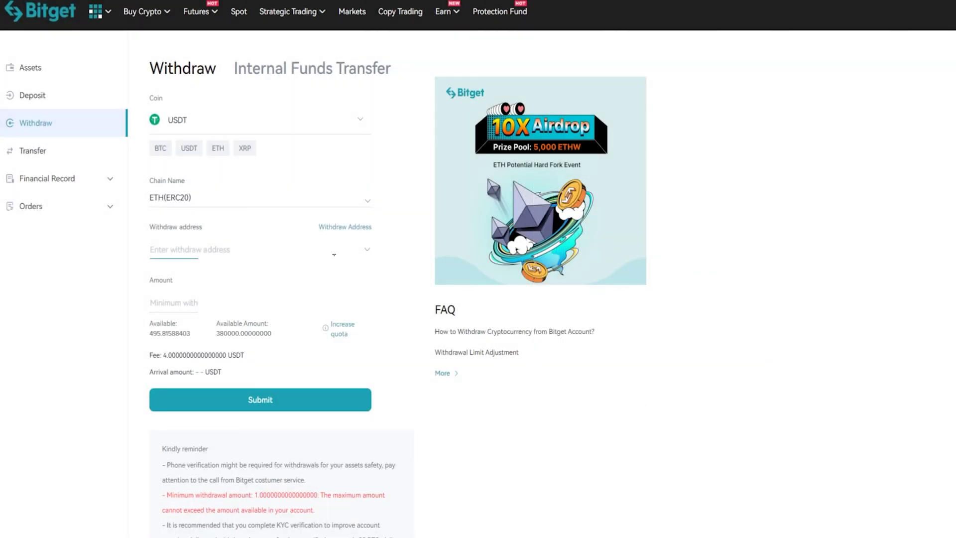
{"action": "left_click", "coordinate": [242, 253]}
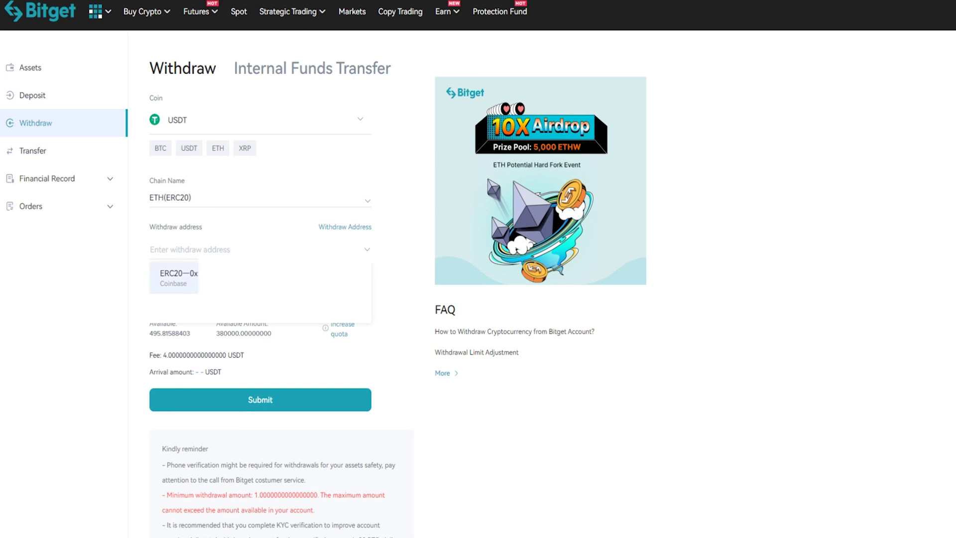
{"action": "left_click", "coordinate": [178, 277]}
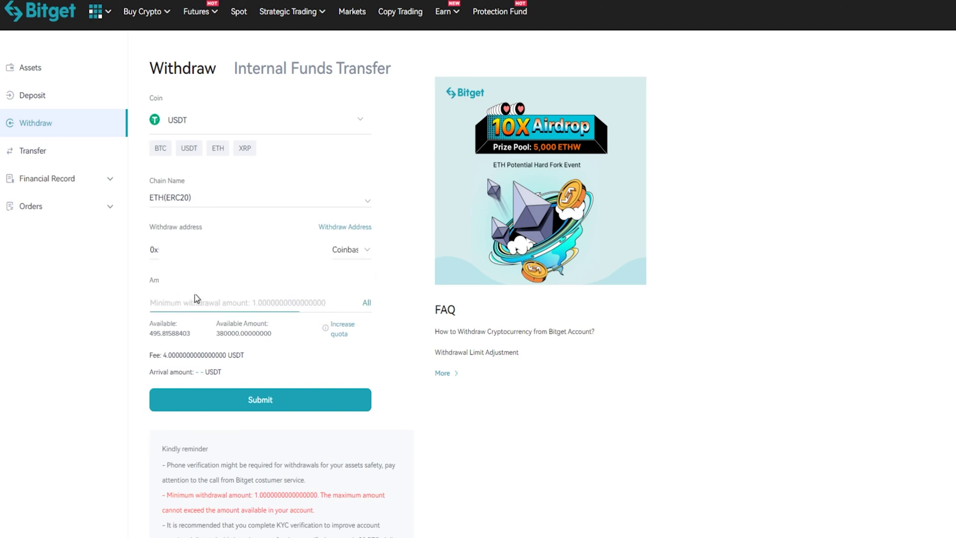
{"action": "left_click", "coordinate": [367, 304]}
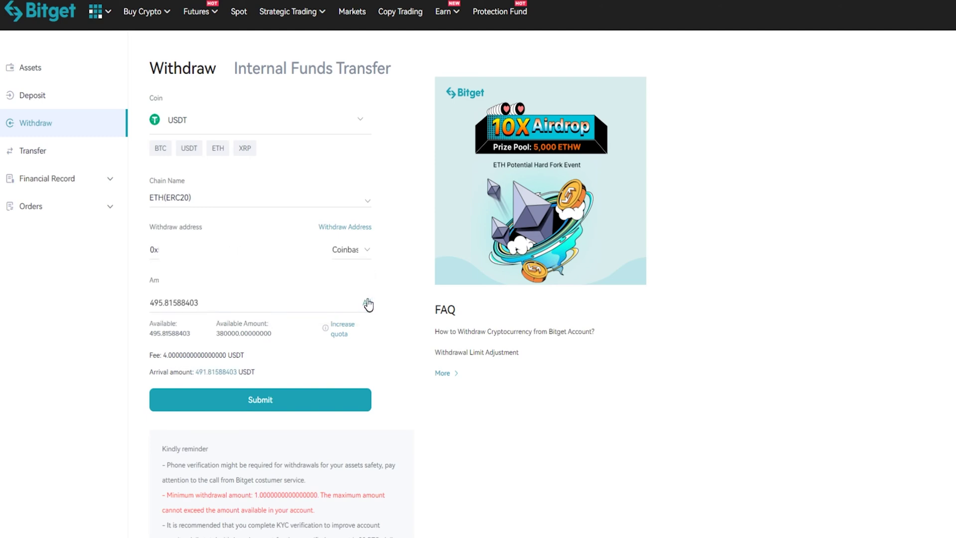
{"action": "left_click", "coordinate": [253, 403]}
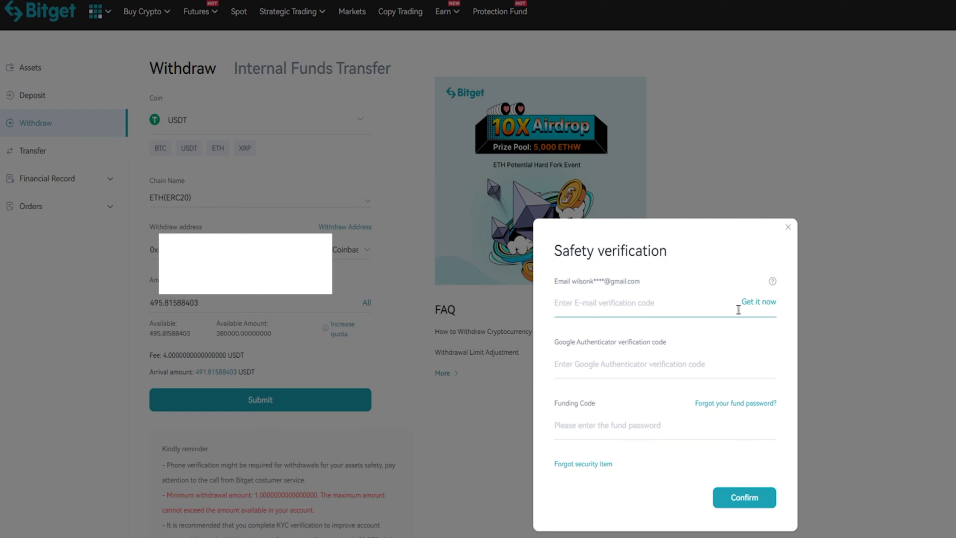
Request and enter the e-mail code, then the Google Authenticator code and funding password, to submit the USDT ERC20 withdrawal
{"action": "left_click", "coordinate": [757, 305]}
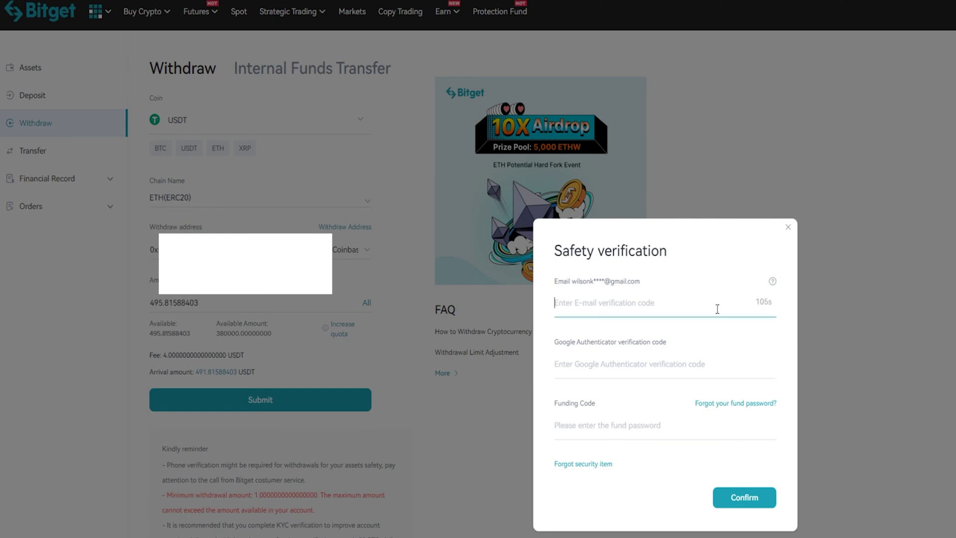
{"action": "type", "text": "19"}
{"action": "left_click", "coordinate": [624, 363]}
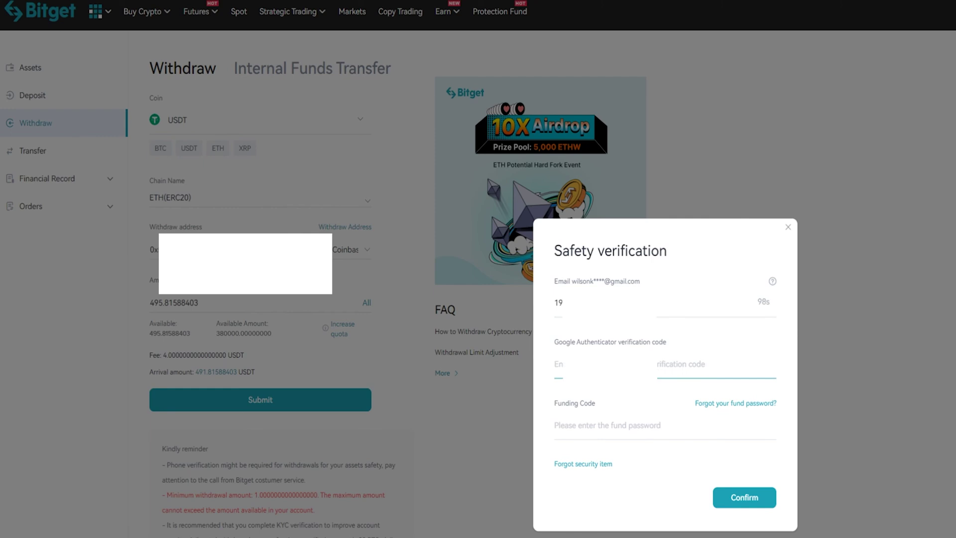
{"action": "type", "text": "13"}
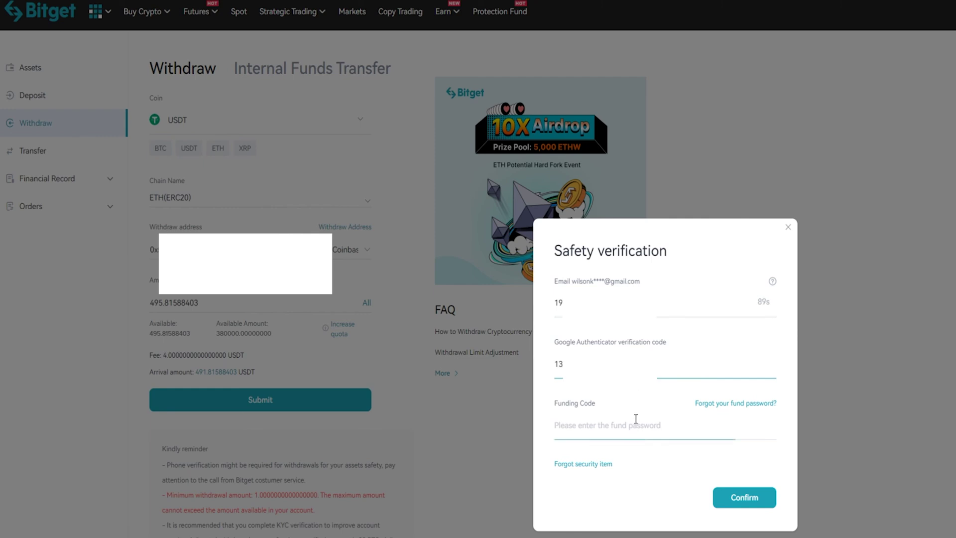
{"action": "left_click", "coordinate": [636, 421]}
{"action": "type", "text": "********"}
{"action": "left_click", "coordinate": [735, 494]}
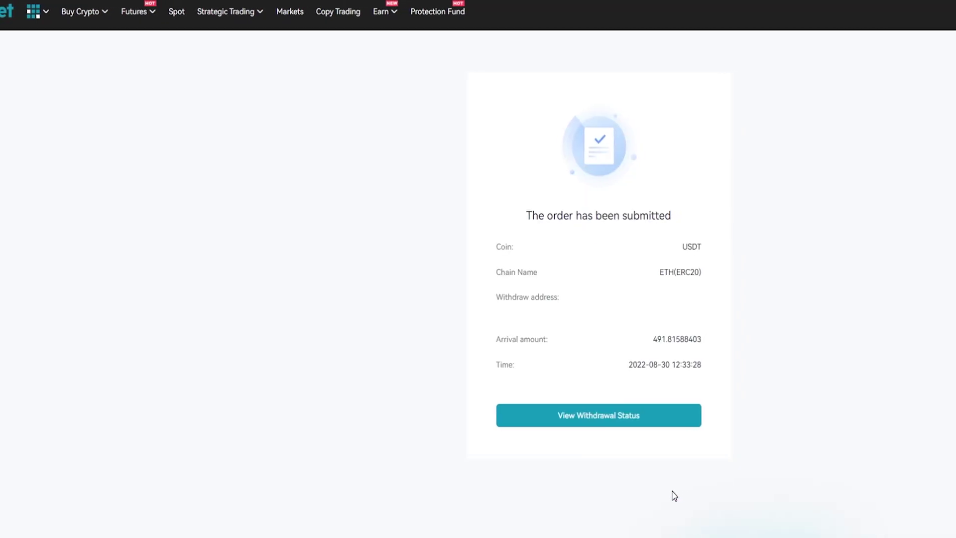